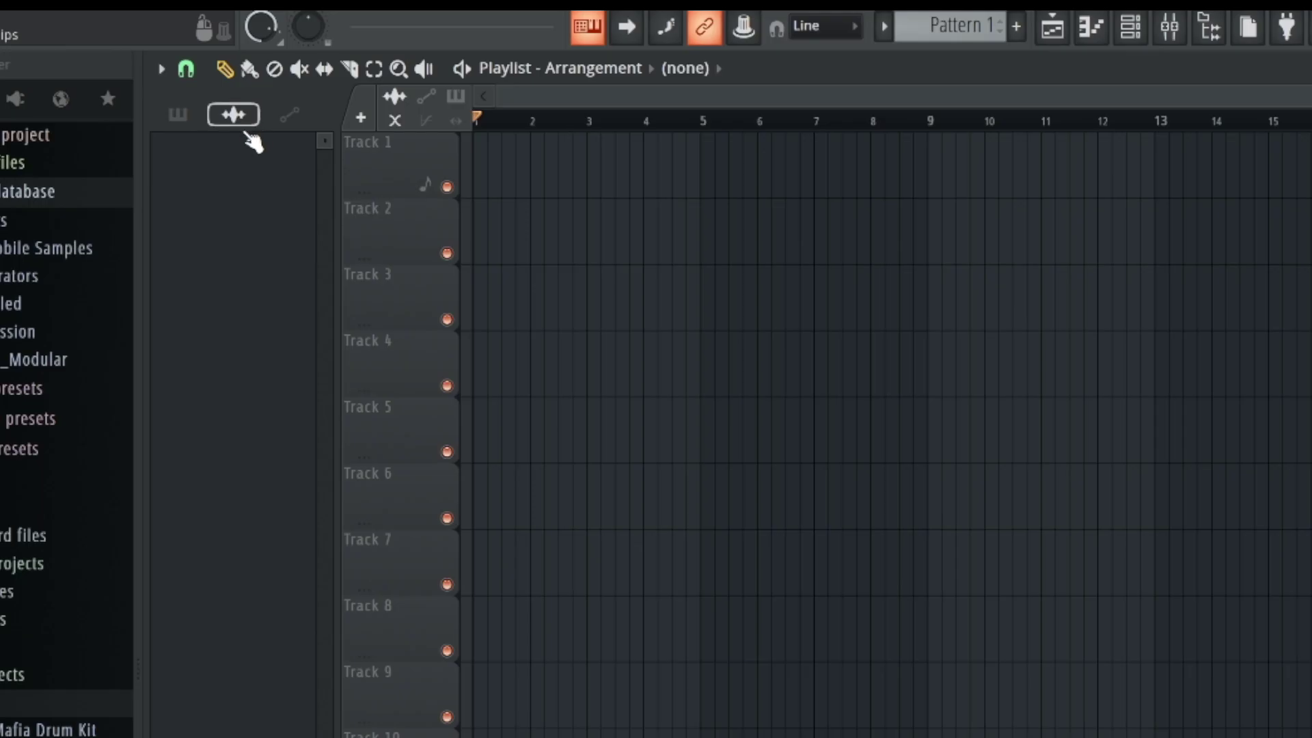
Place two copies of Pattern 1 back to back on Track 1.
left_click(192, 116)
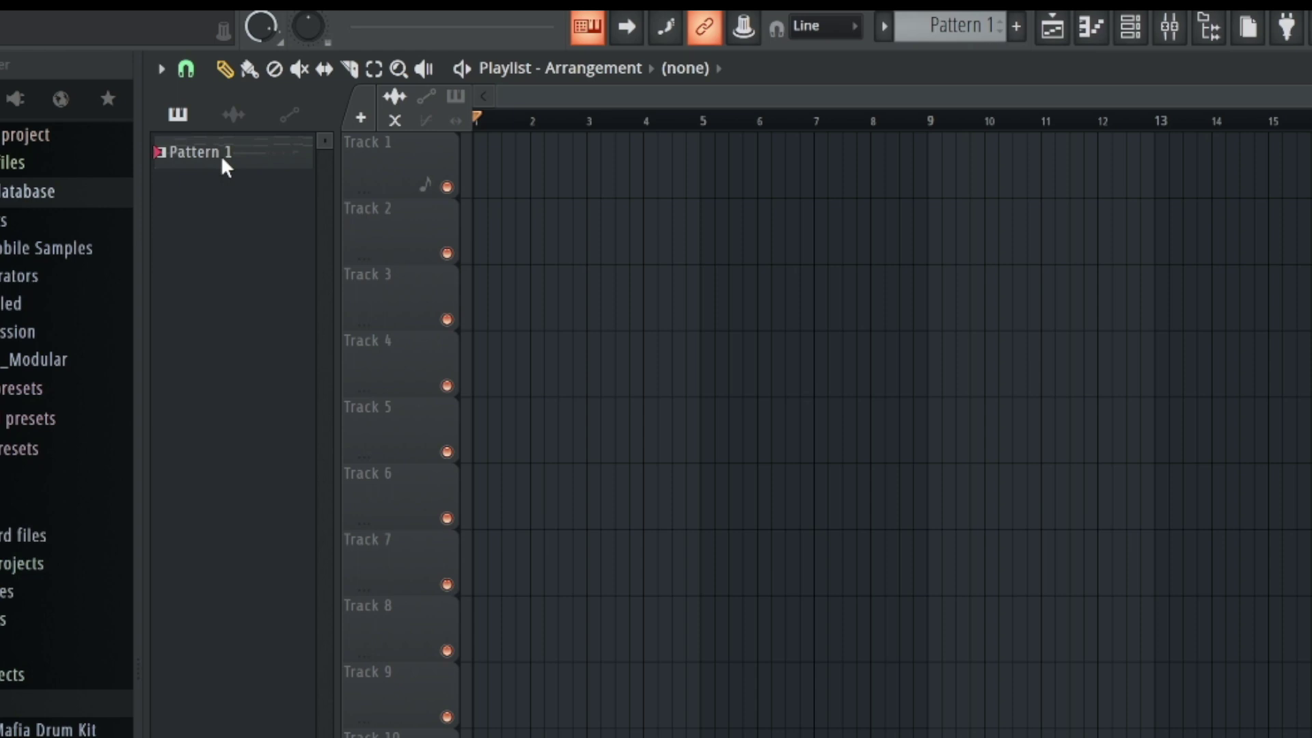
mouse_move(211, 150)
left_mouse_down()
mouse_move(493, 164)
mouse_move(531, 142)
left_mouse_up()
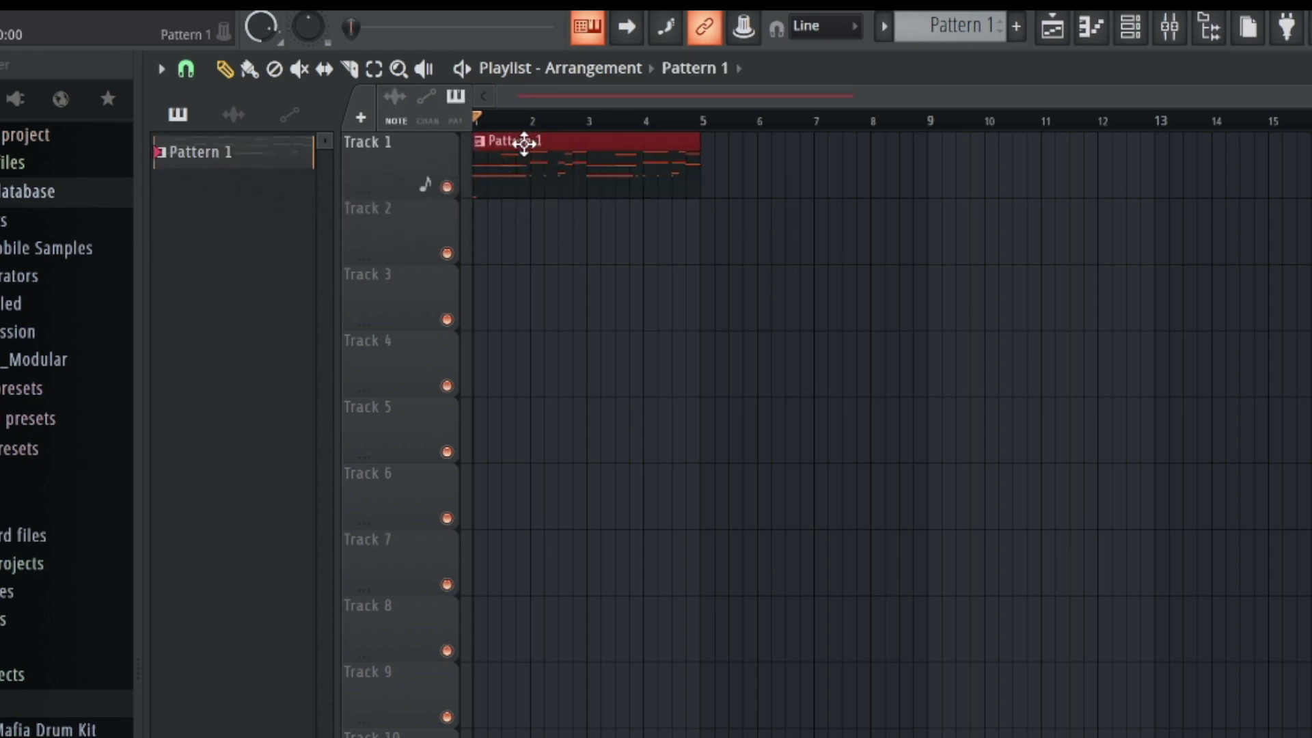
left_click_drag(263, 152, 707, 139)
Render Pattern 1 as an audio clip.
right_click(190, 142)
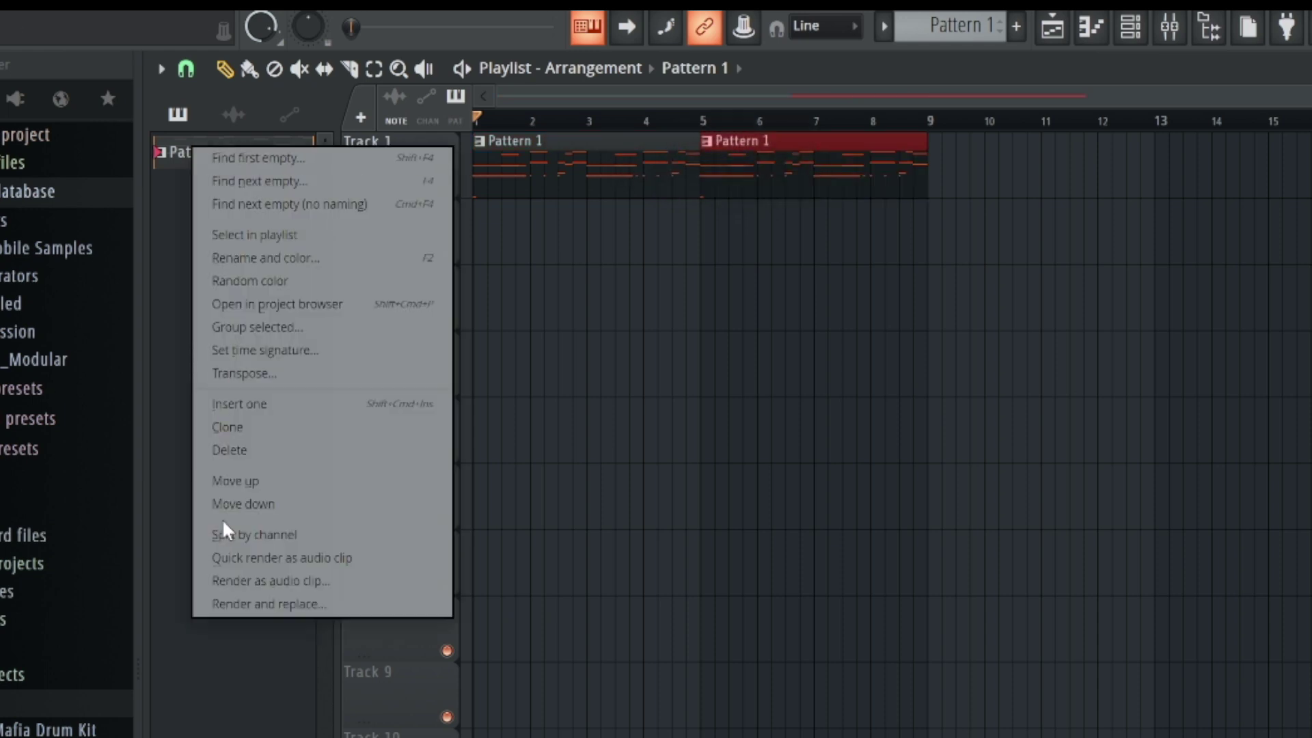
left_click(250, 580)
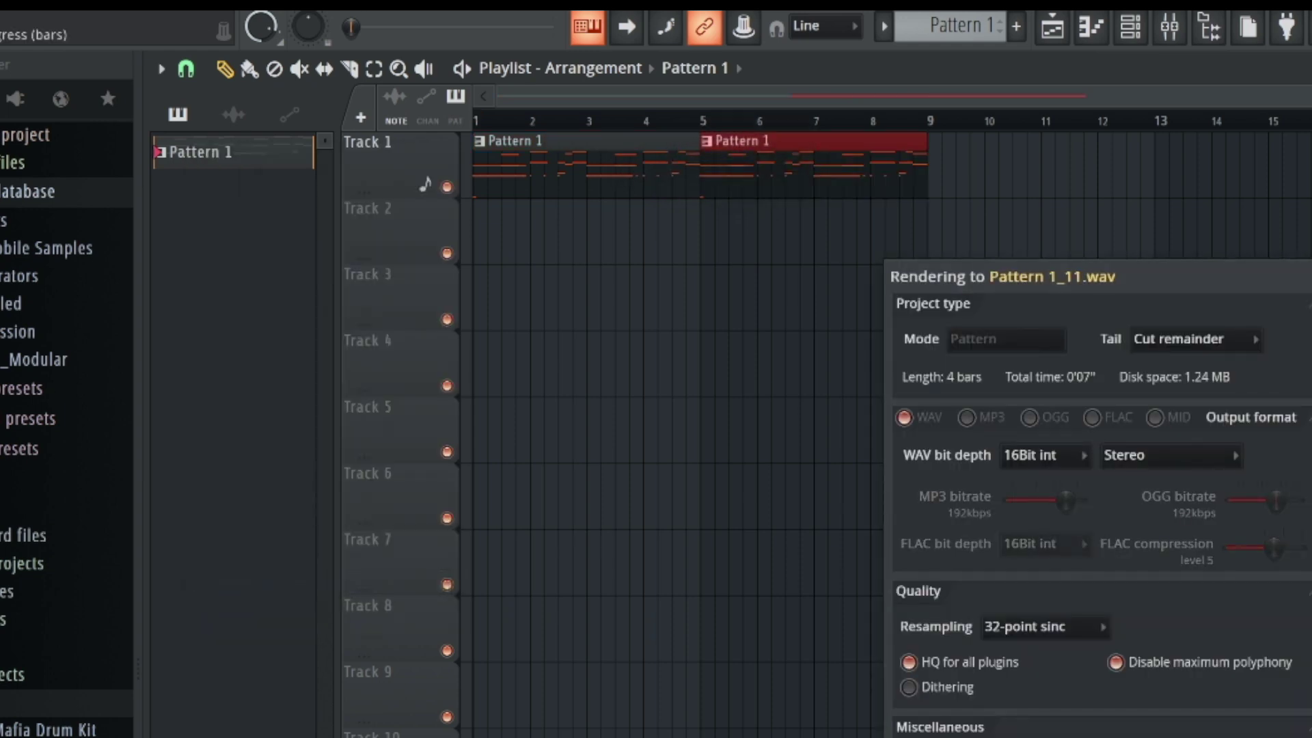
key("Return")
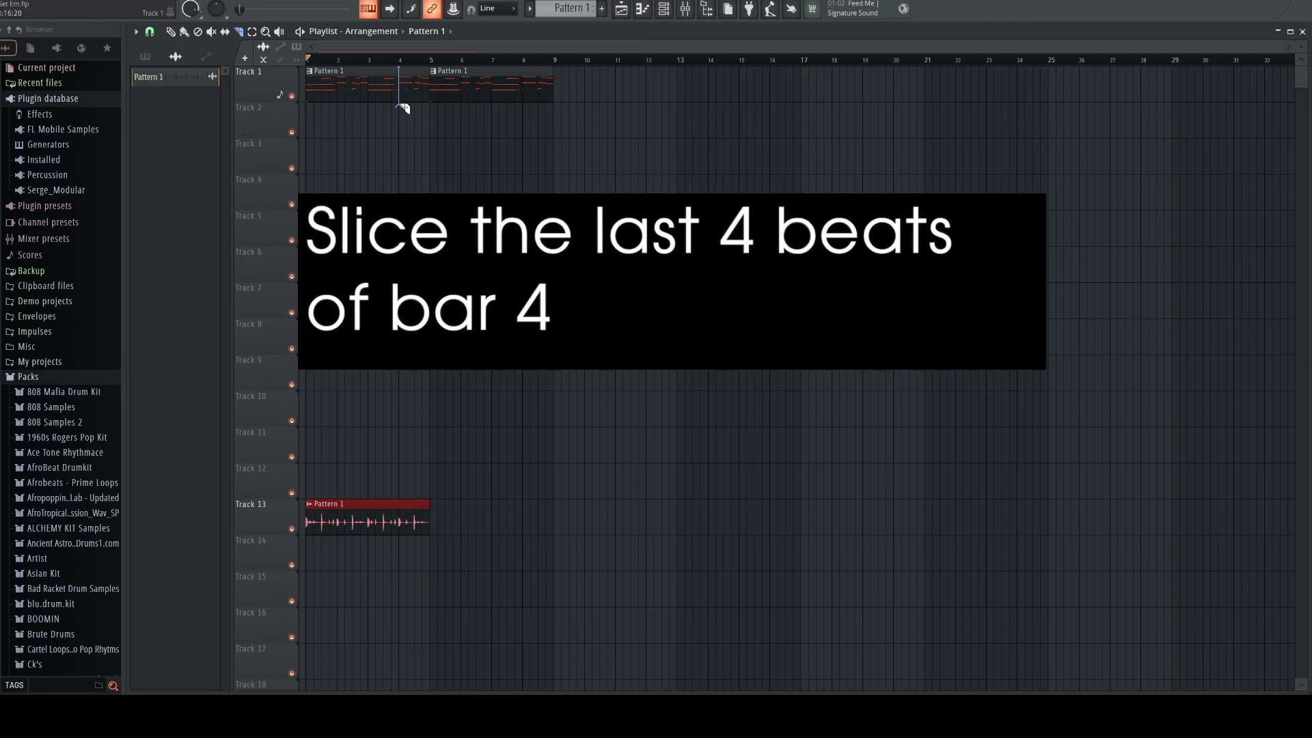
Slice Track 1 and the Track 13 audio clip at bar 4, deleting the unwanted pieces.
left_click_drag(402, 107, 403, 109)
left_click_drag(400, 494, 405, 546)
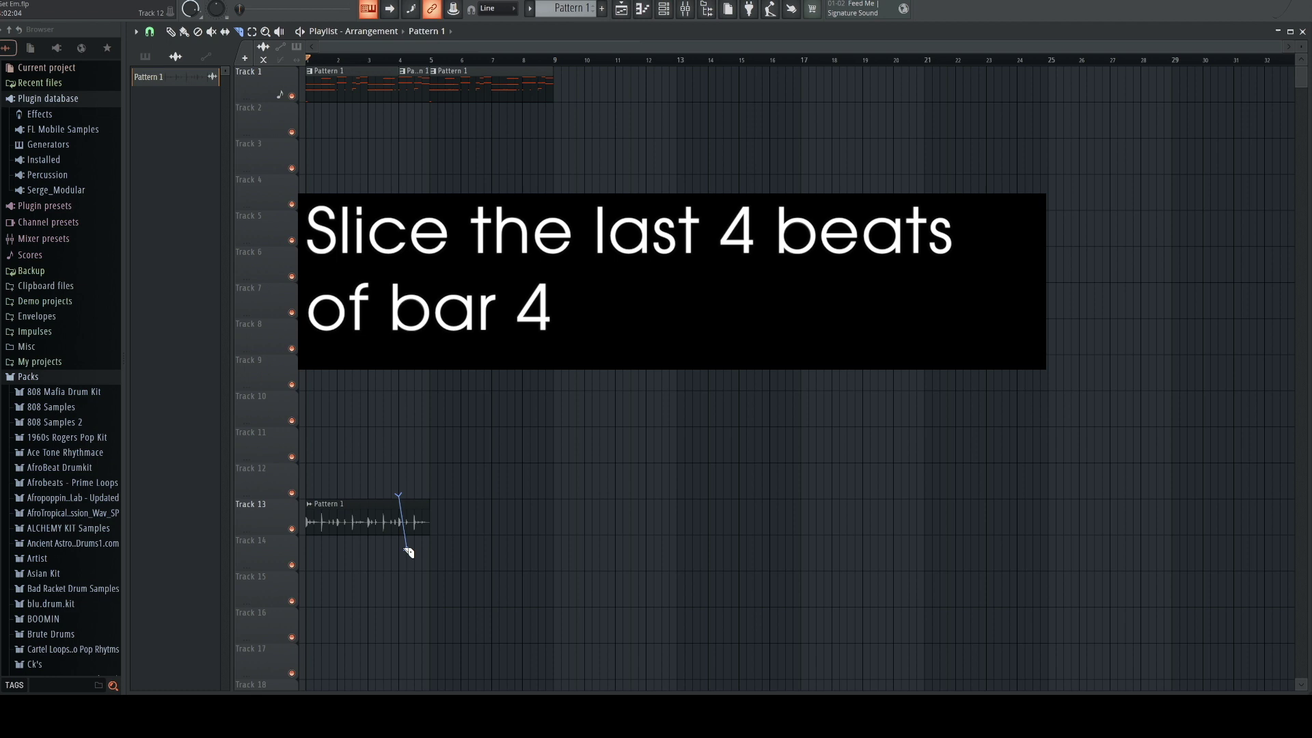
right_click(412, 72)
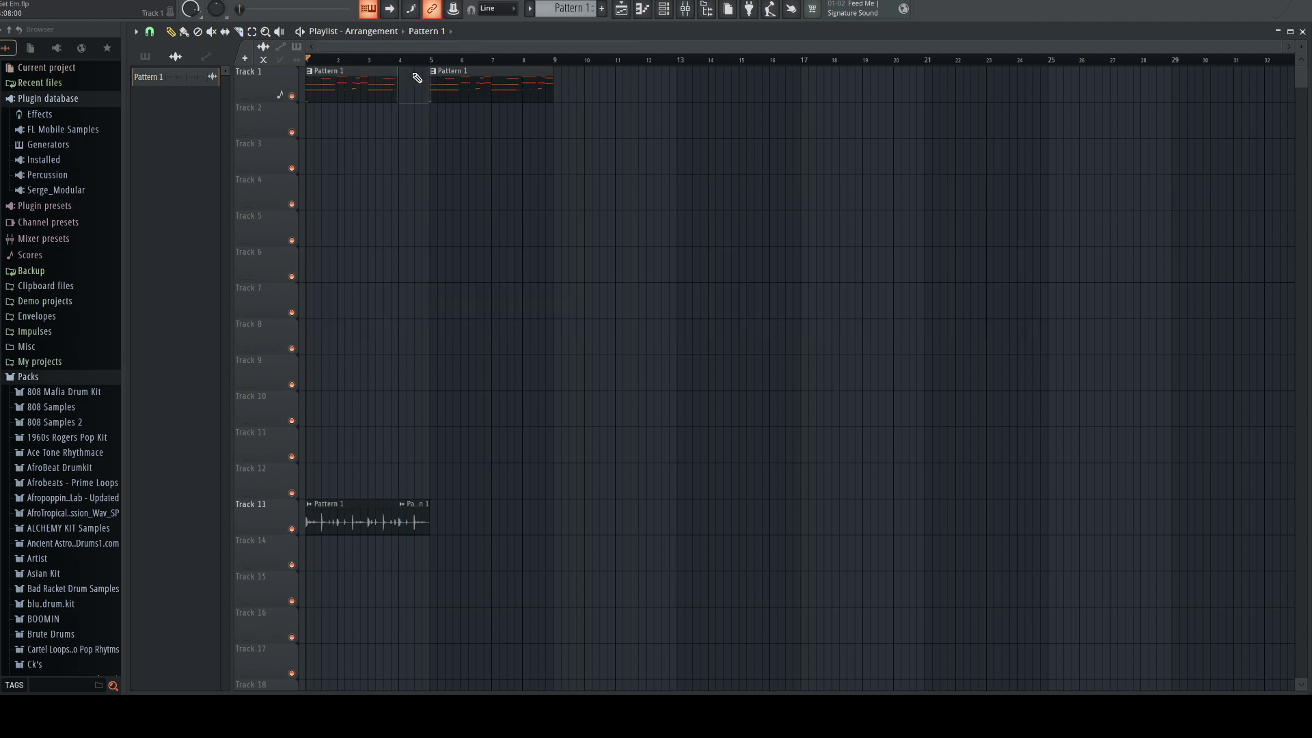
right_click(358, 506)
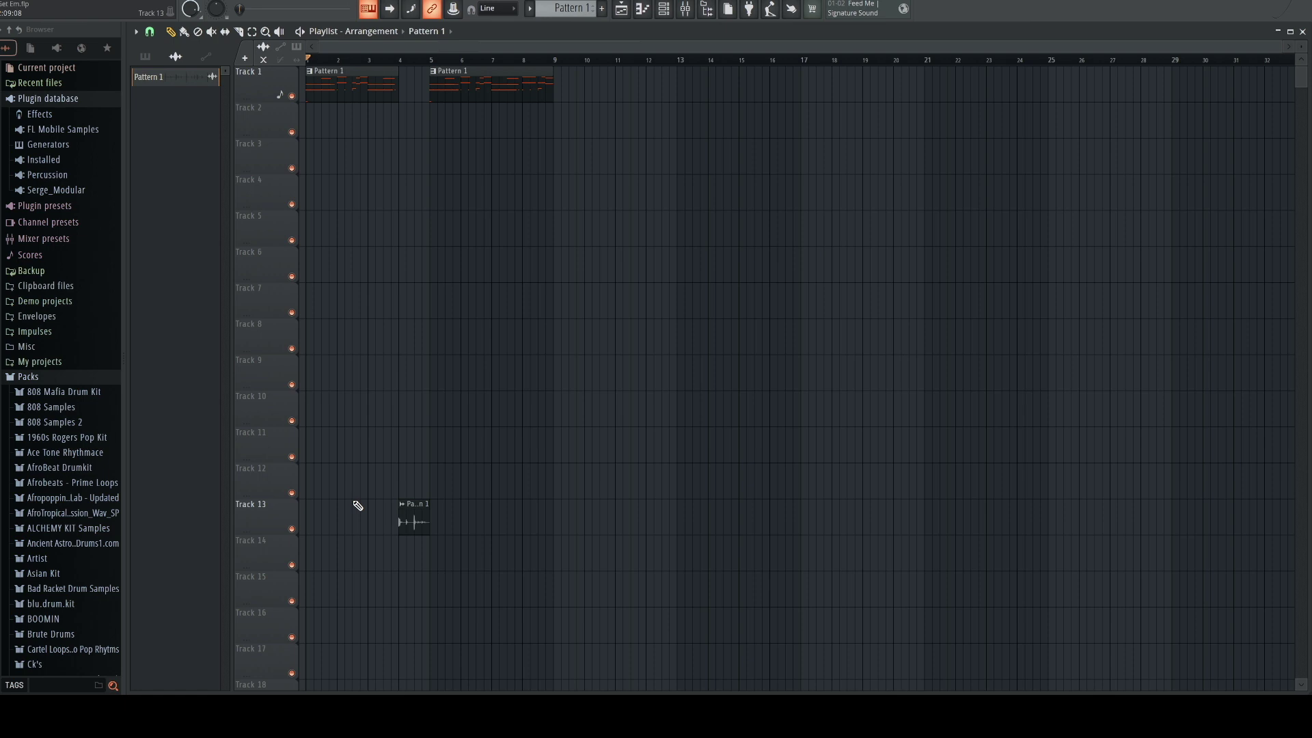
Load Gross Beat onto the audio slice's mixer Insert 13.
double_click(414, 521)
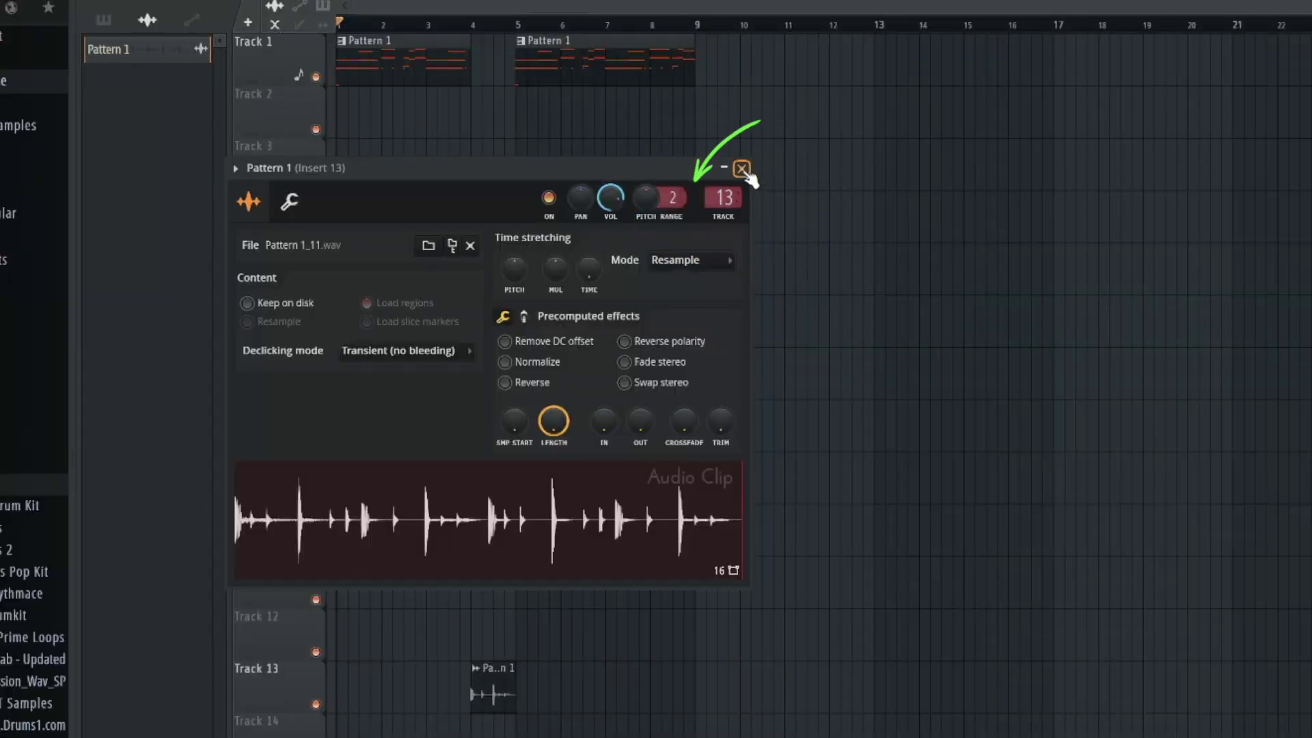
left_click(742, 168)
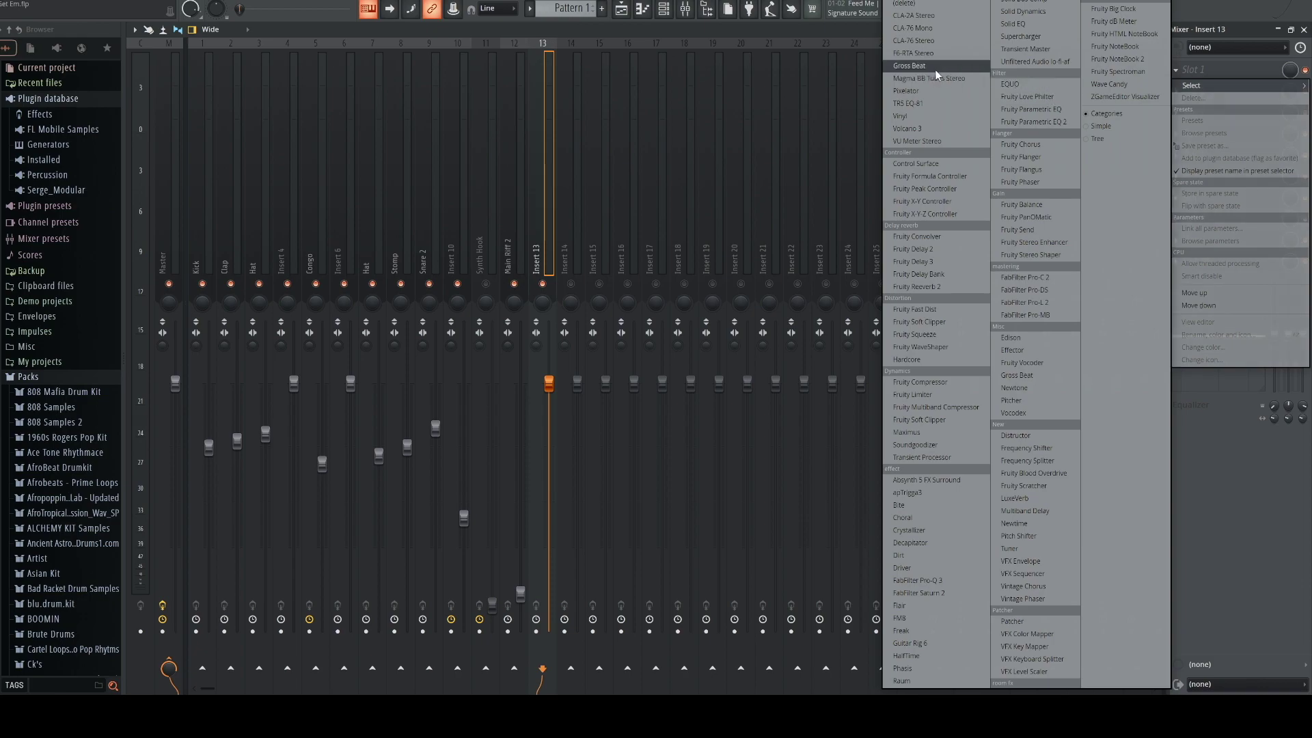
left_click(909, 66)
Load the Momentary preset in Gross Beat and select the Vinyl Stop time slot.
left_click(658, 125)
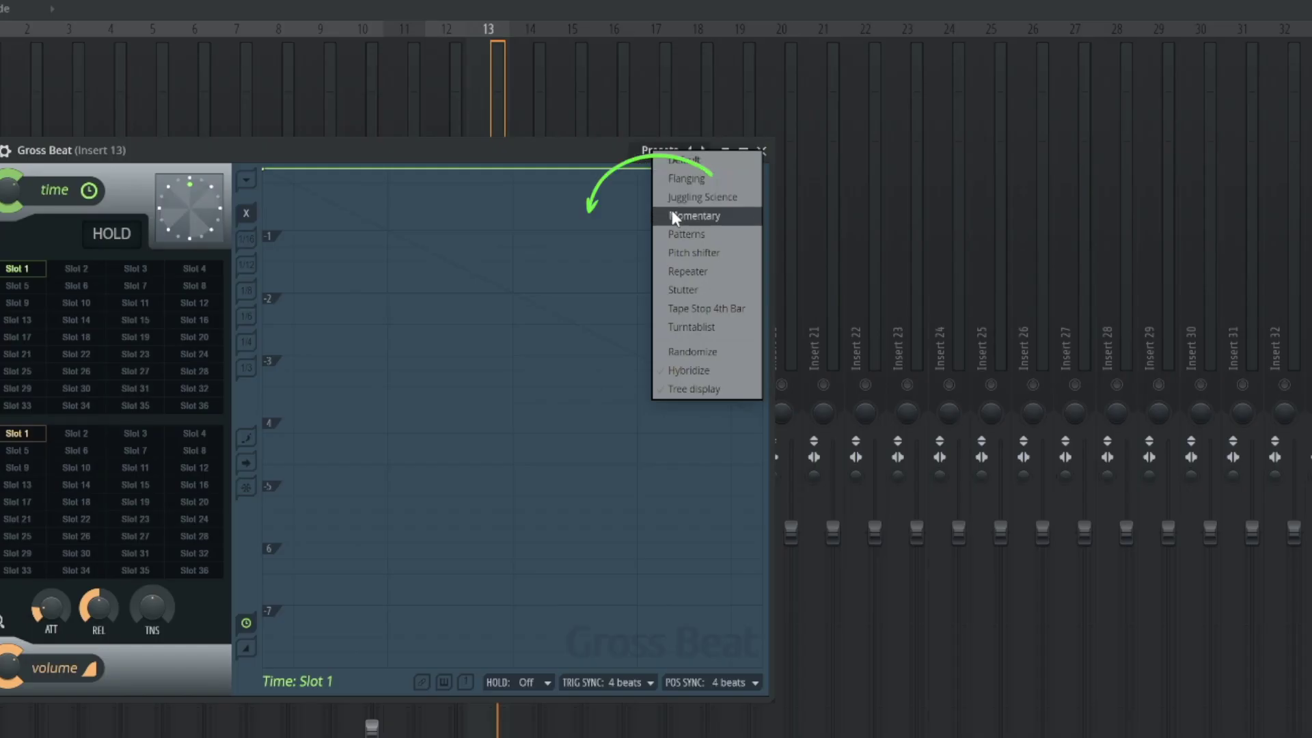
left_click(674, 215)
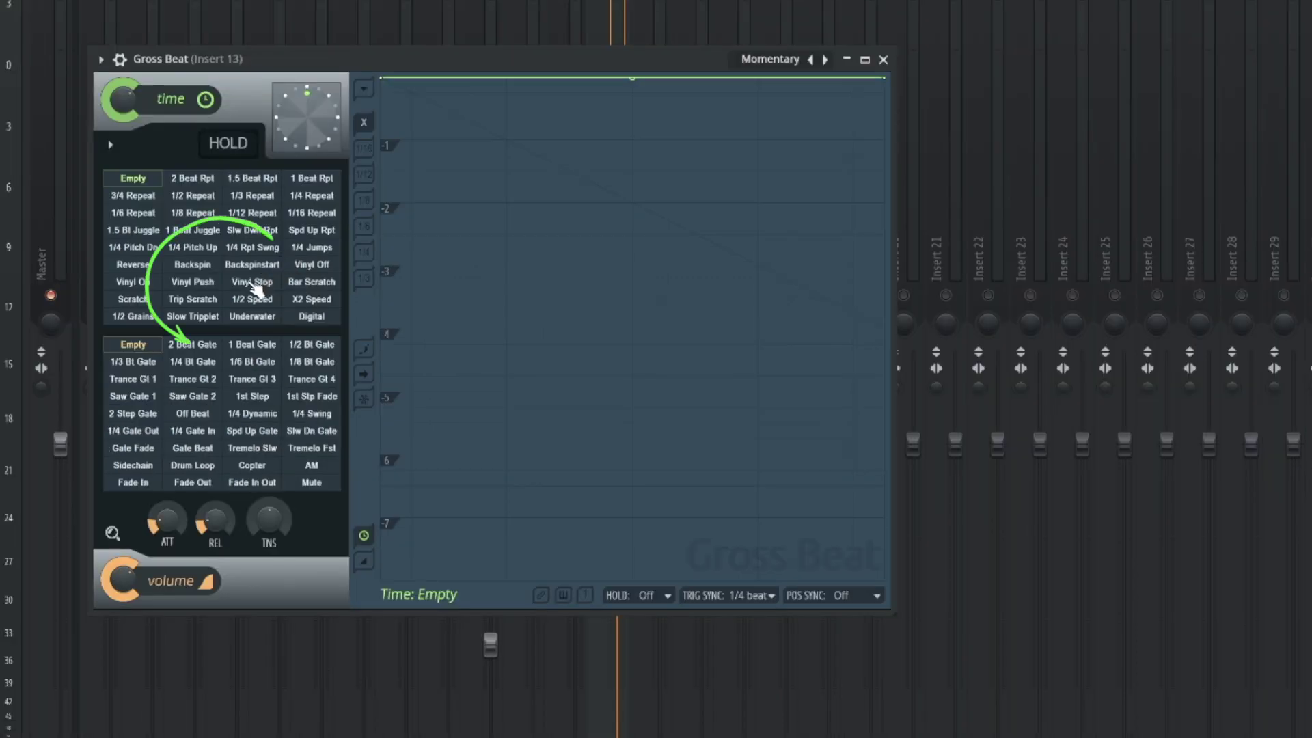
left_click(253, 282)
Create a Vinyl Stop time-slot automation clip and trim it beneath the bar-4 slice on Track 14.
right_click(254, 287)
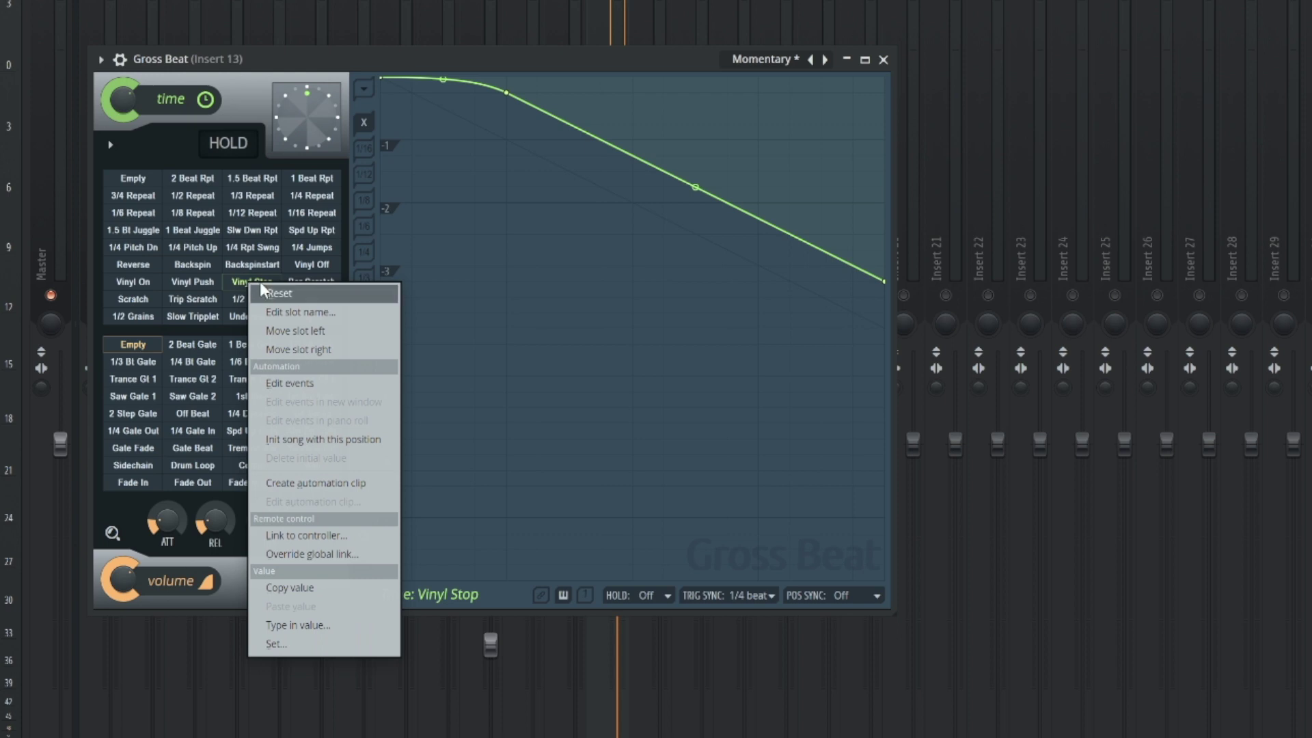
left_click(316, 483)
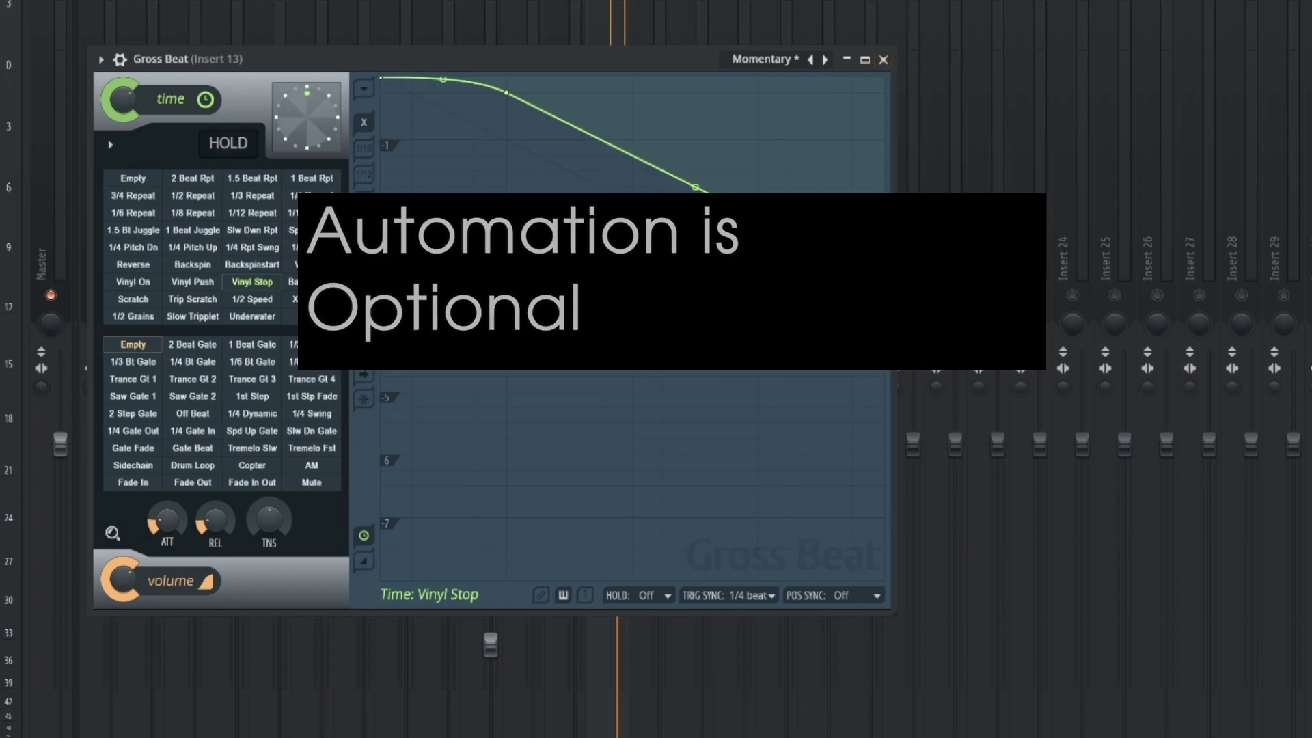
left_click(884, 60)
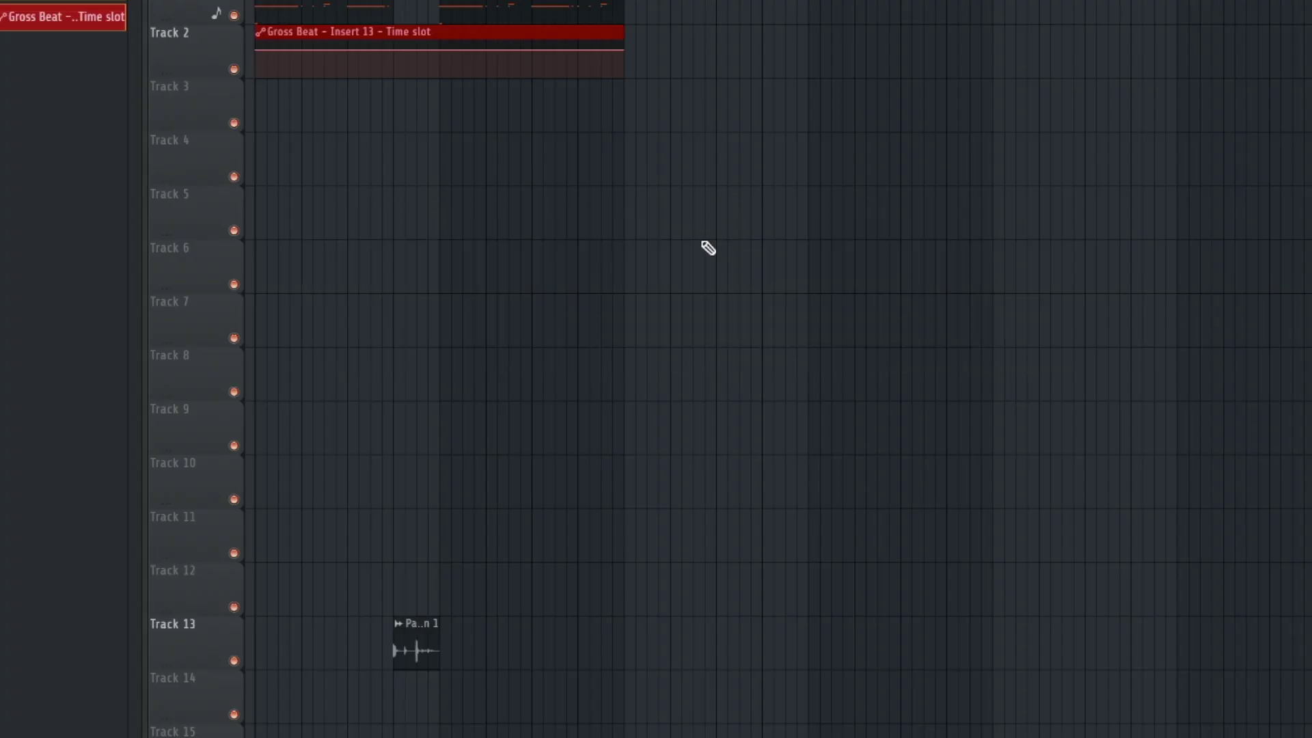
mouse_move(353, 32)
left_mouse_down()
mouse_move(379, 732)
mouse_move(492, 671)
left_mouse_up()
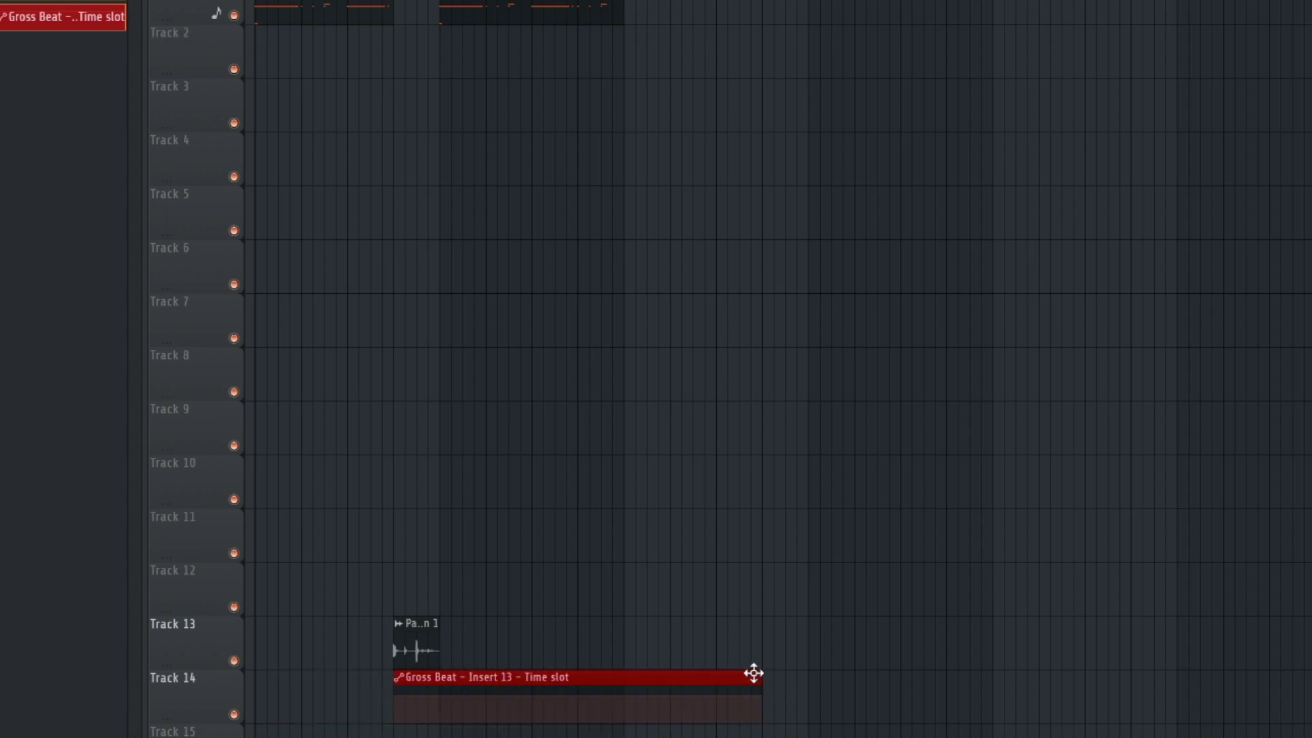
left_click_drag(758, 675, 435, 675)
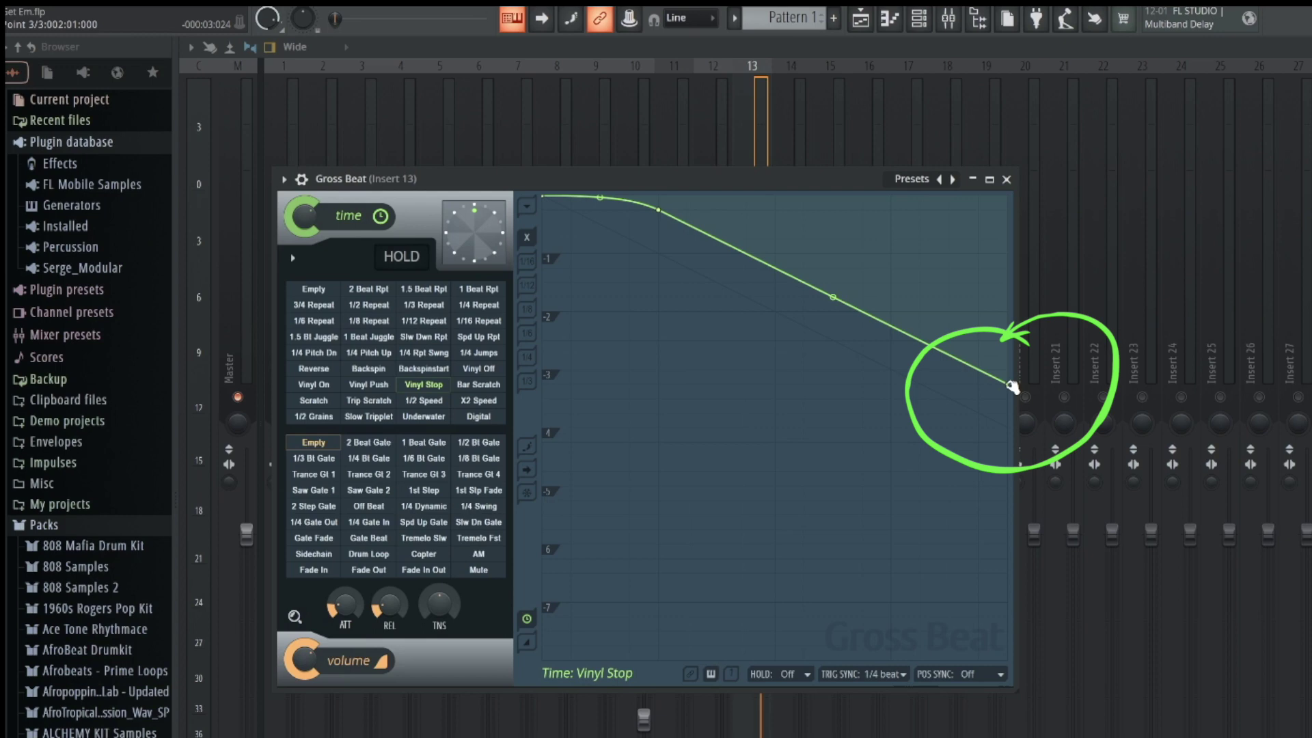
Raise the curve's end point and move the bend right so it drops only near the end.
left_click_drag(1011, 386, 1024, 269)
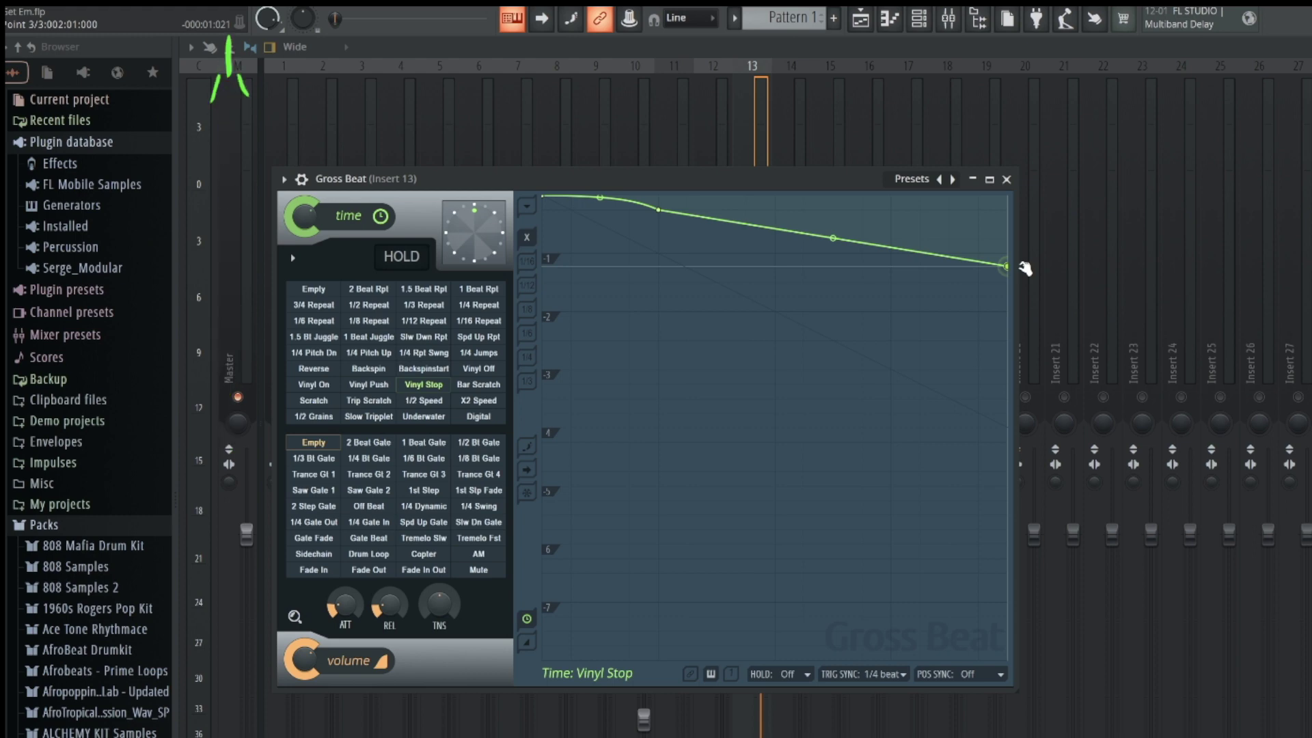
left_click_drag(1025, 268, 1025, 270)
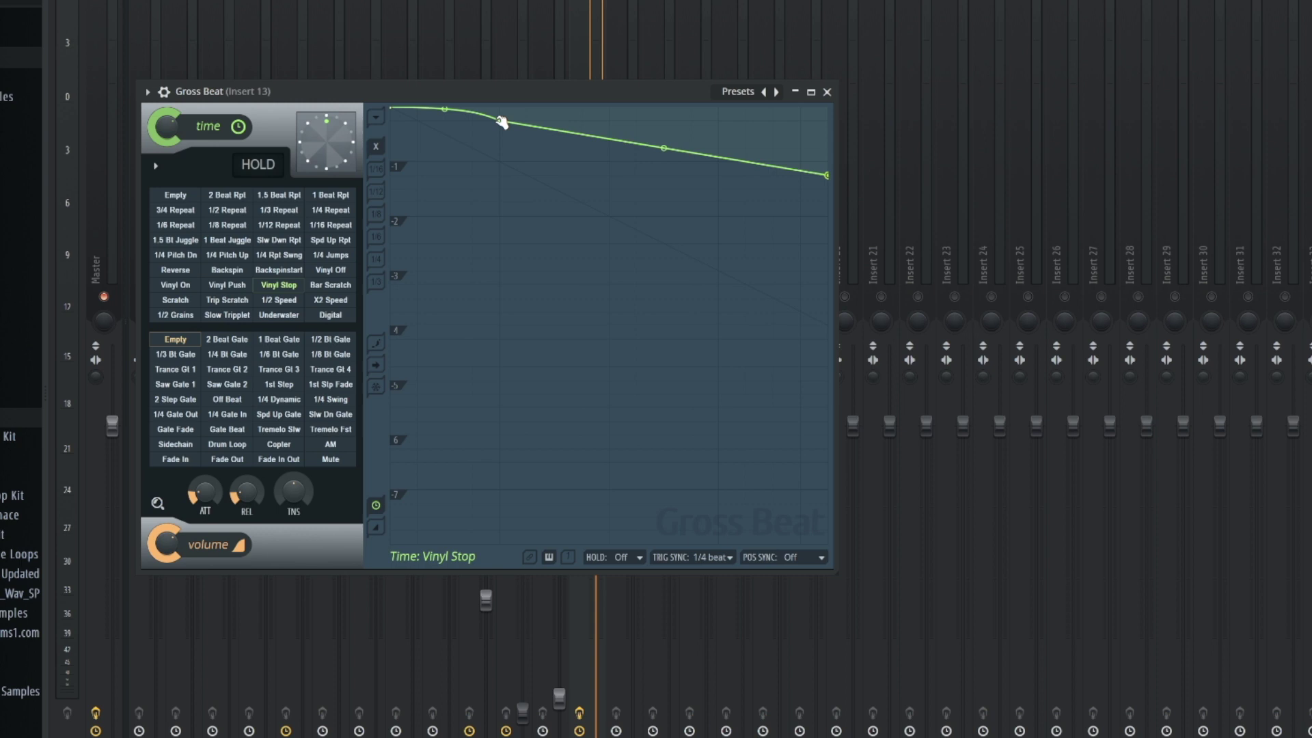
left_click_drag(502, 122, 696, 123)
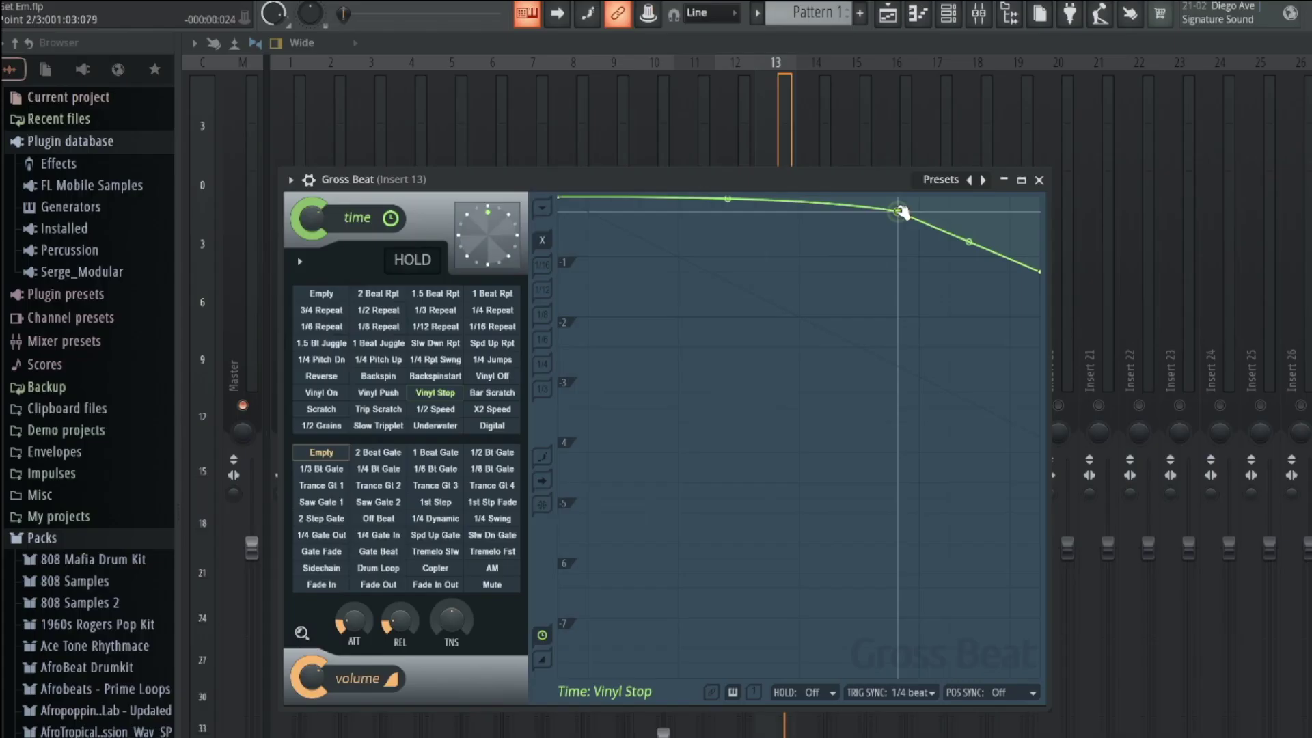
left_click_drag(902, 213, 922, 203)
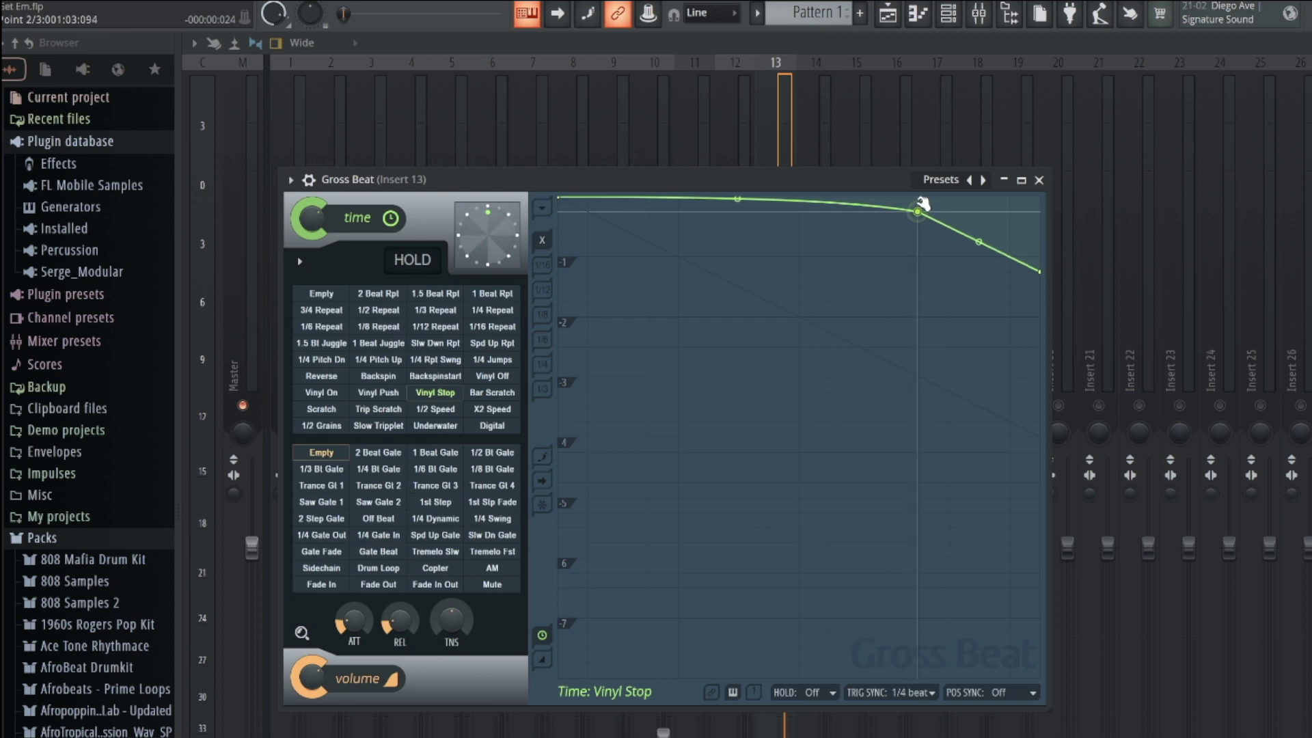
left_click_drag(923, 204, 917, 206)
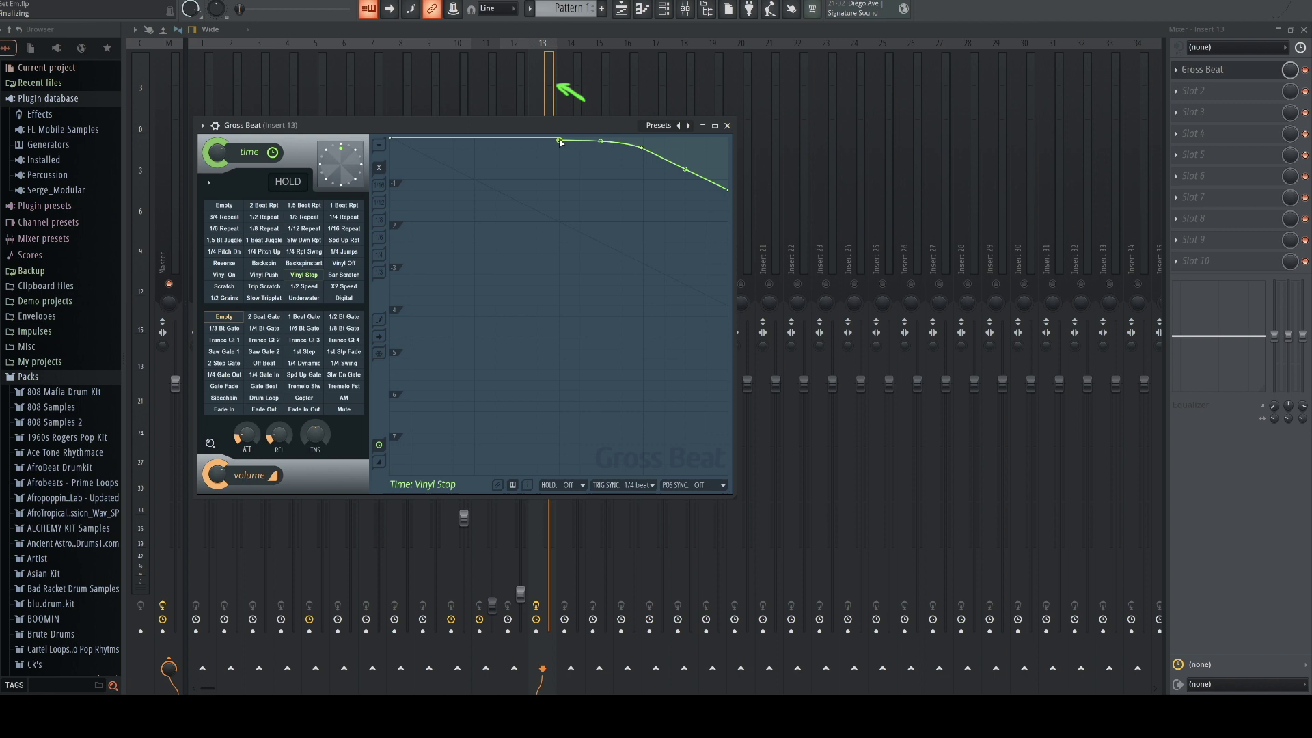
Add a point on the curve's flat part, preview the tape-stop, then return to the mixer.
left_click(562, 140)
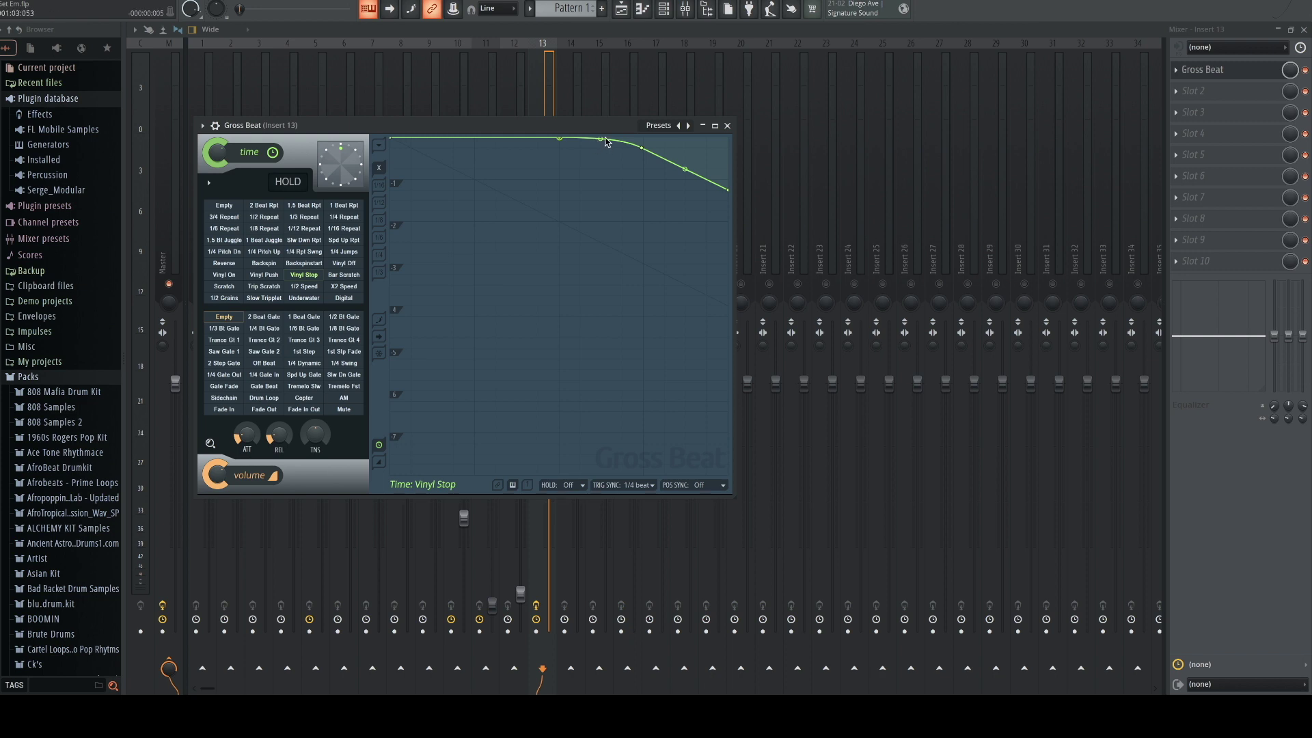
key("space")
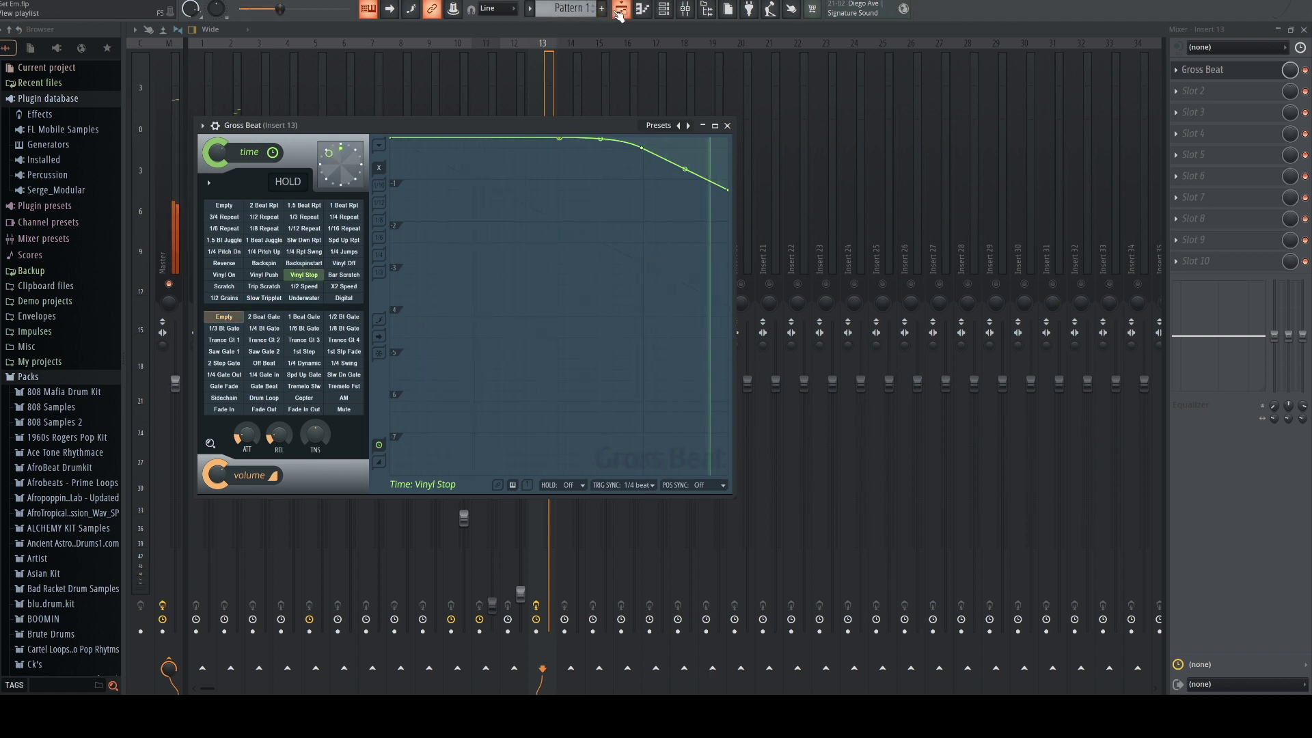
left_click(620, 11)
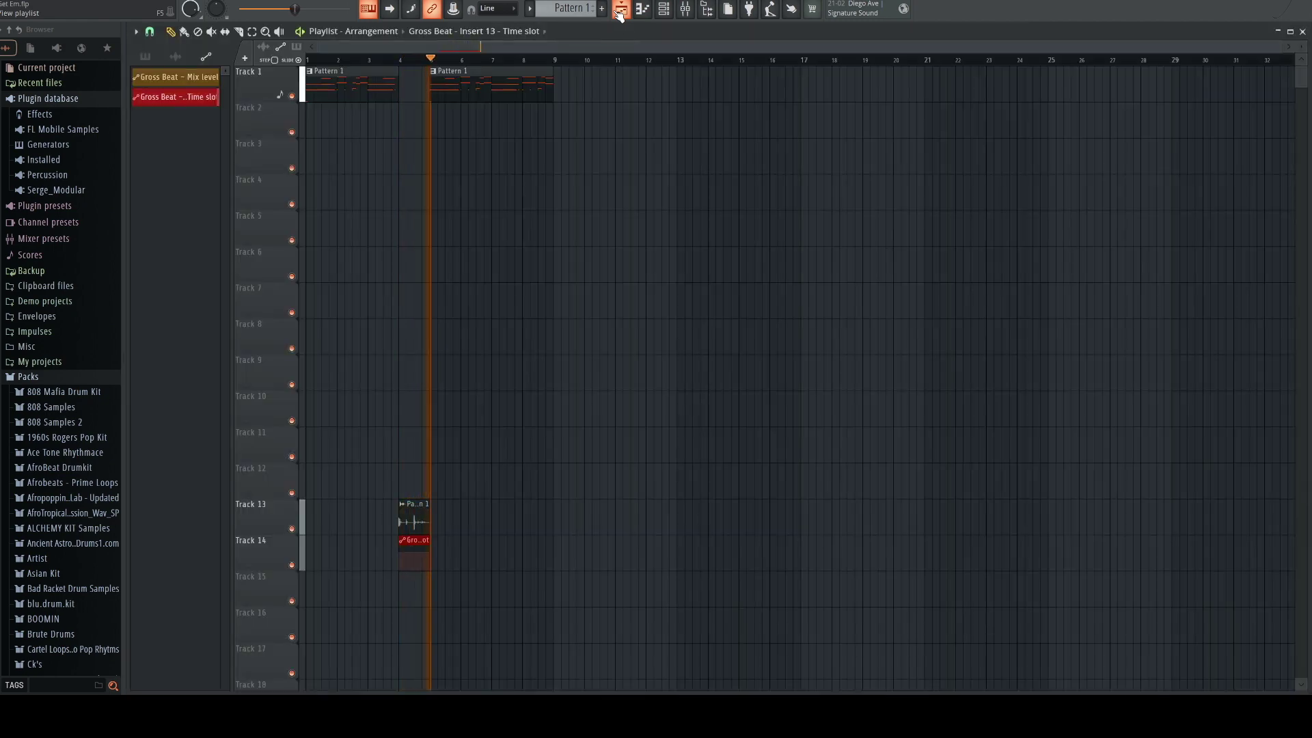
key("space")
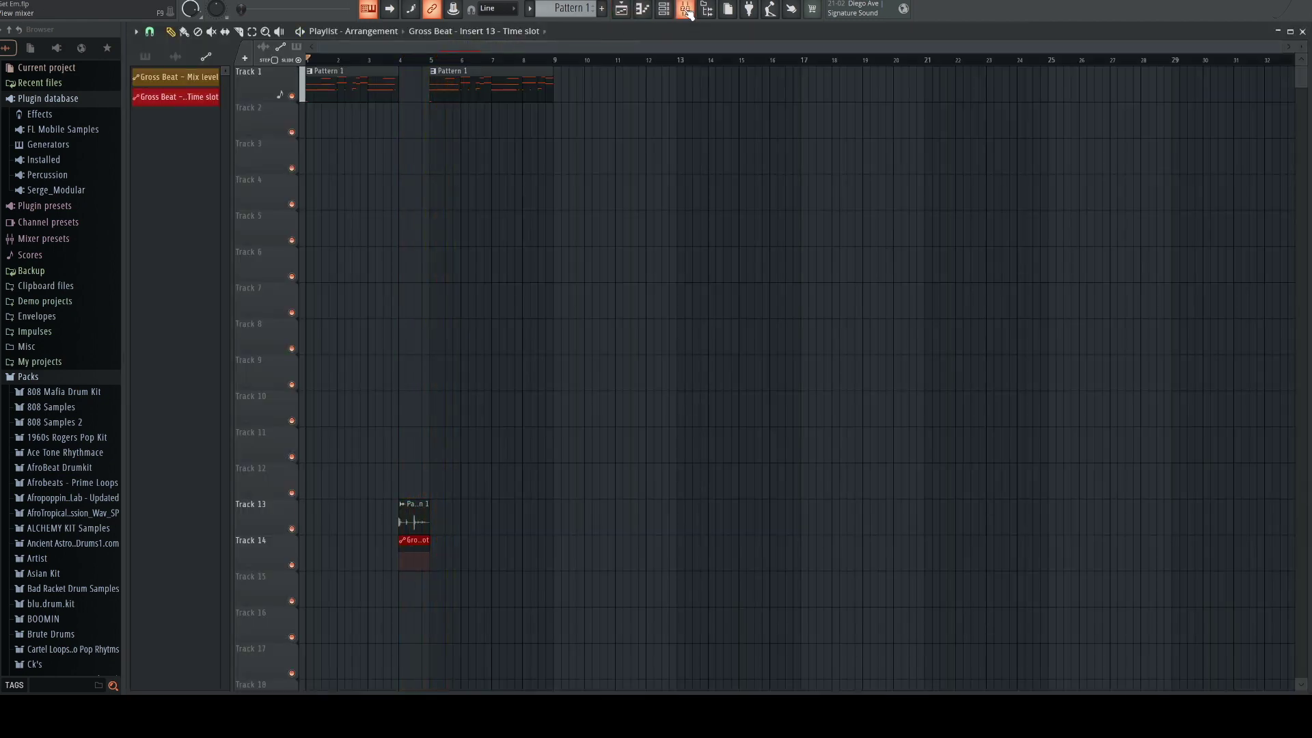
left_click(686, 9)
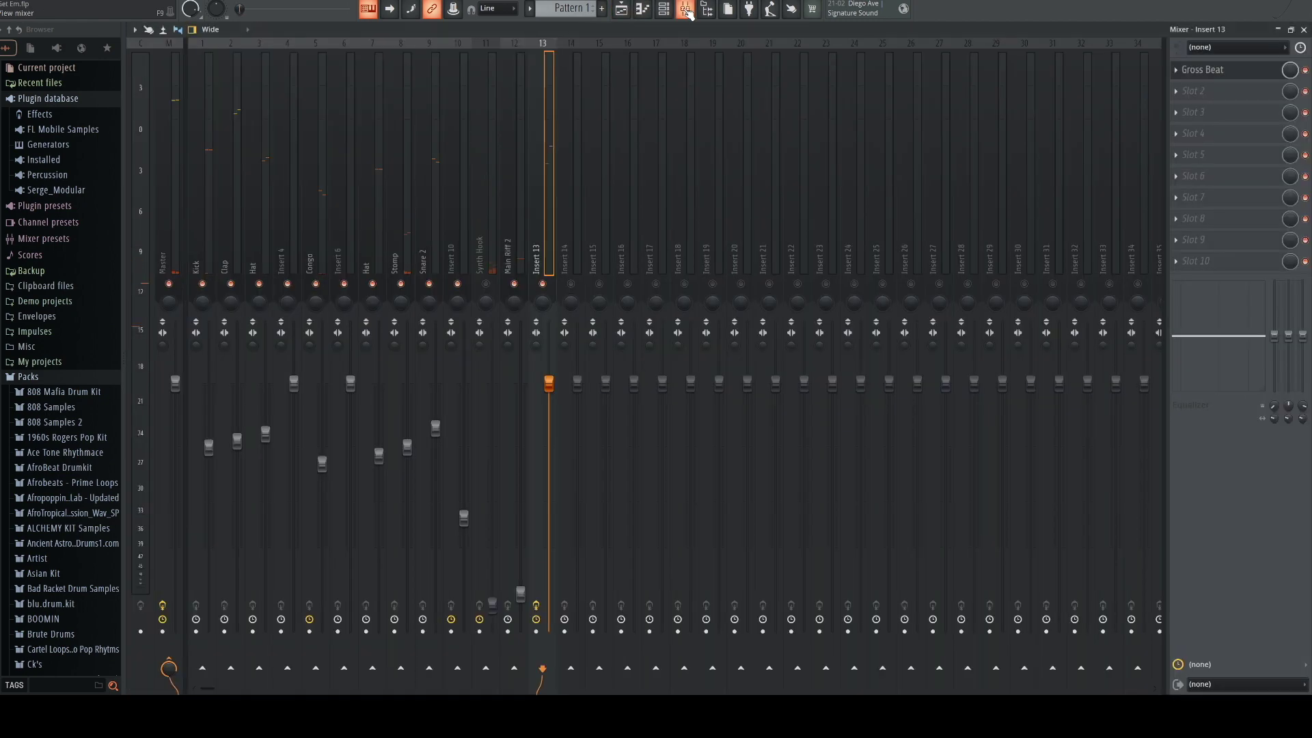
Reopen Gross Beat on Insert 13 and check its presets, cancelling Save preset as.
left_click(1204, 70)
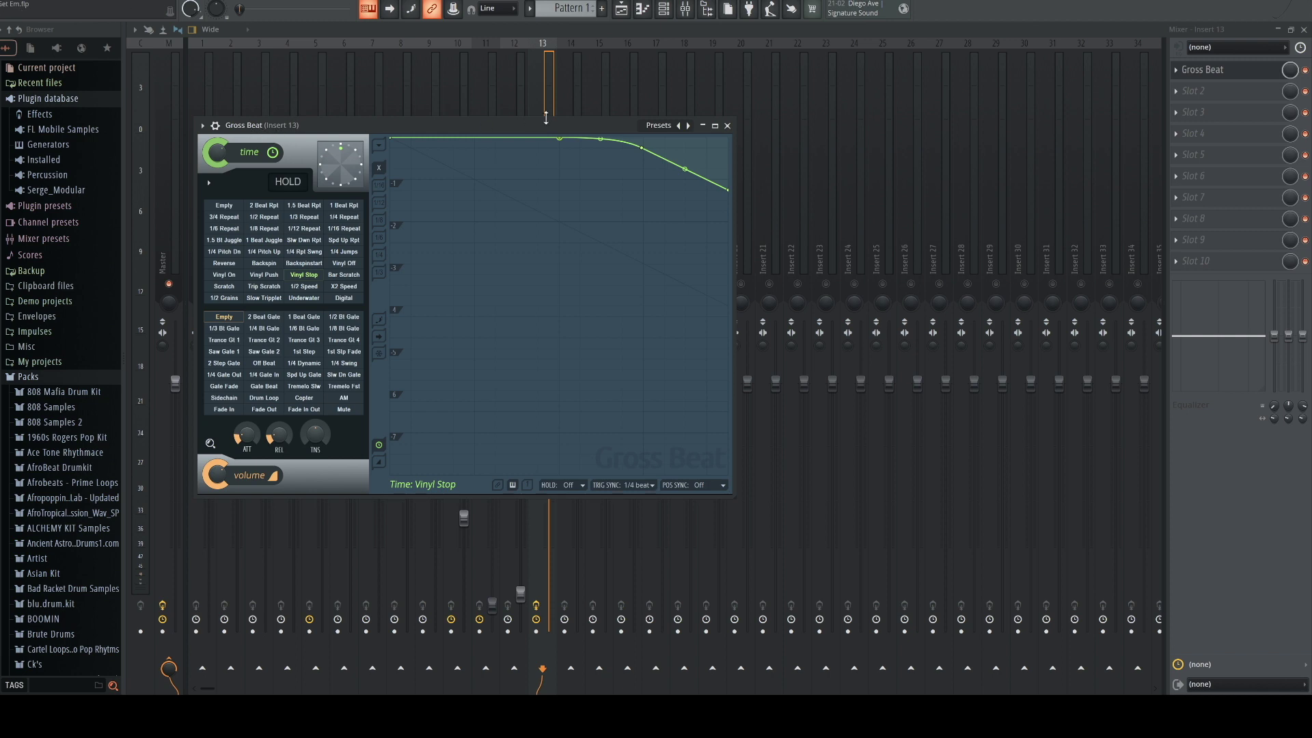
left_click(202, 125)
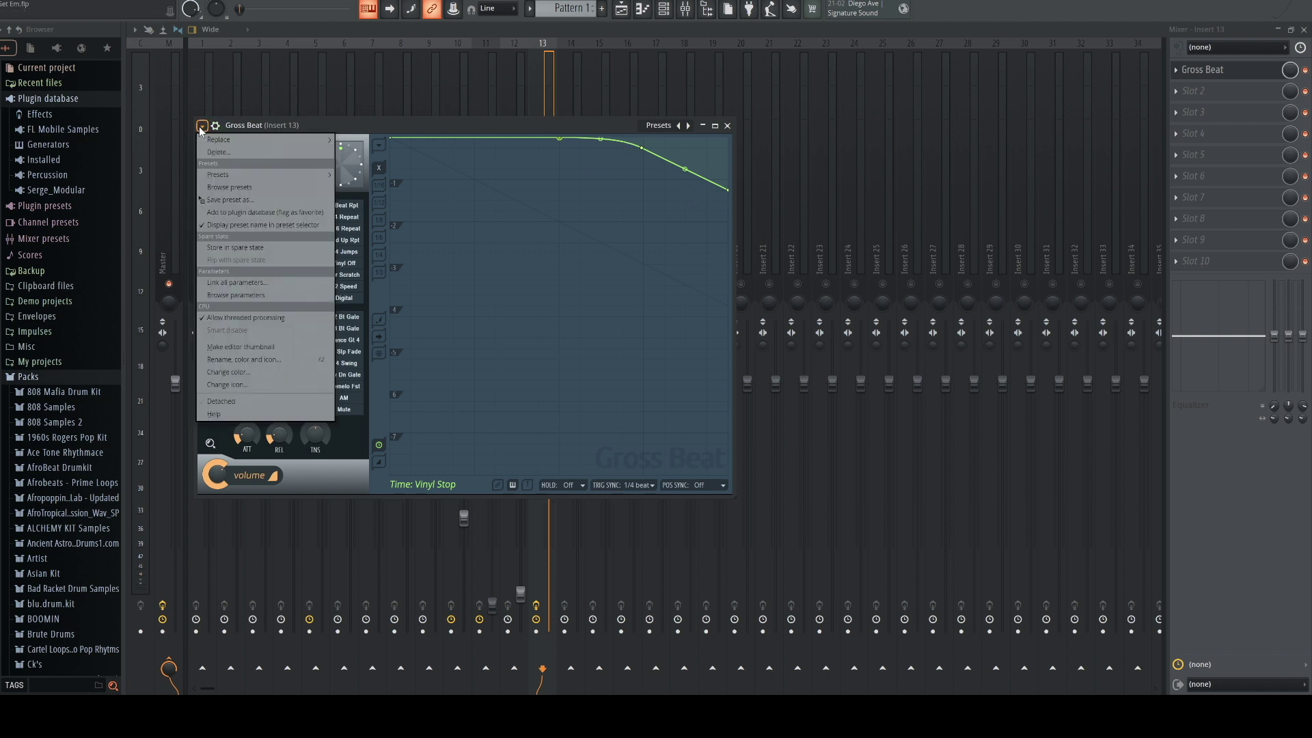
left_click(214, 201)
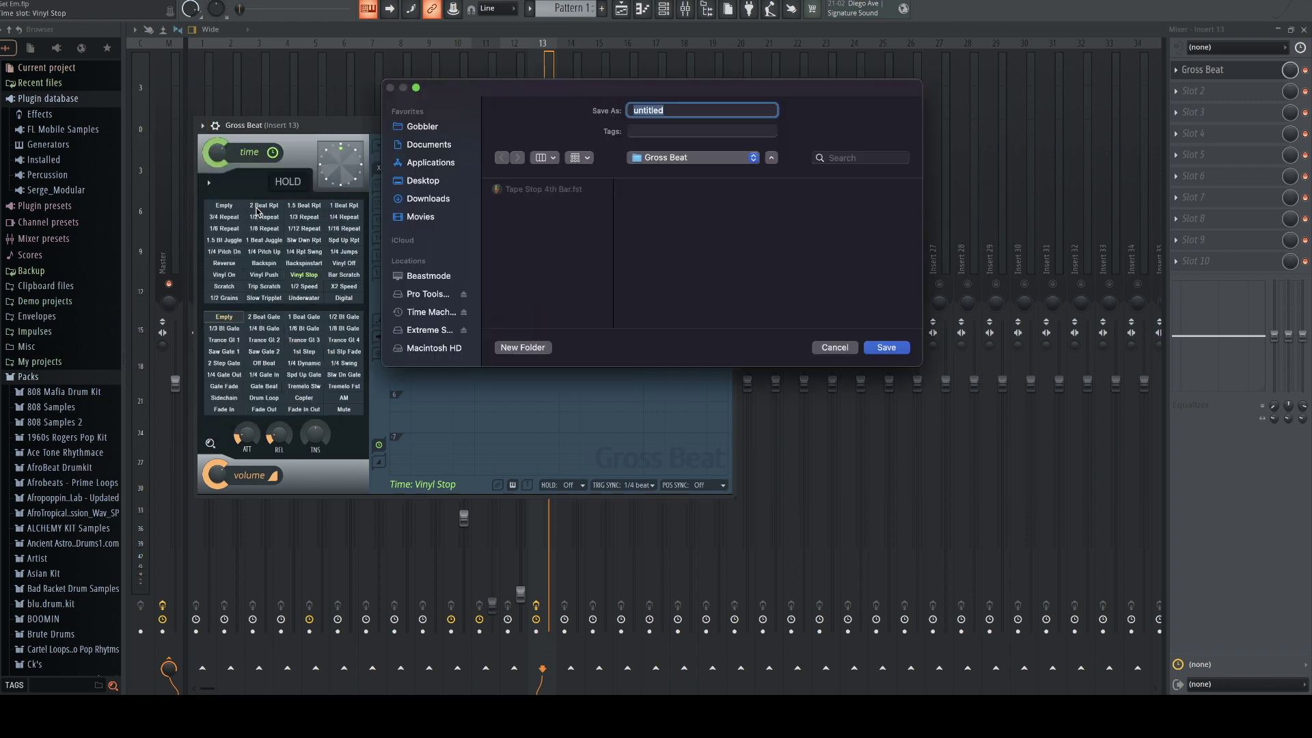
left_click(835, 347)
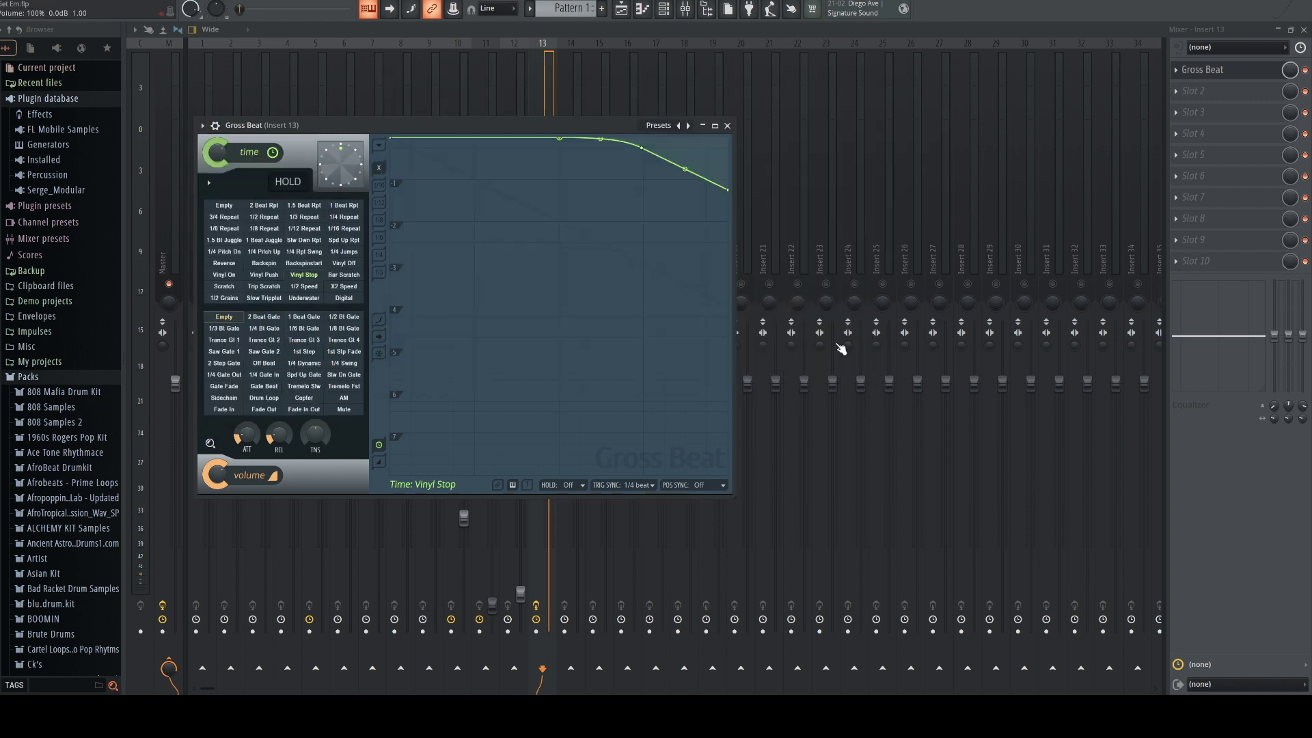
left_click(202, 126)
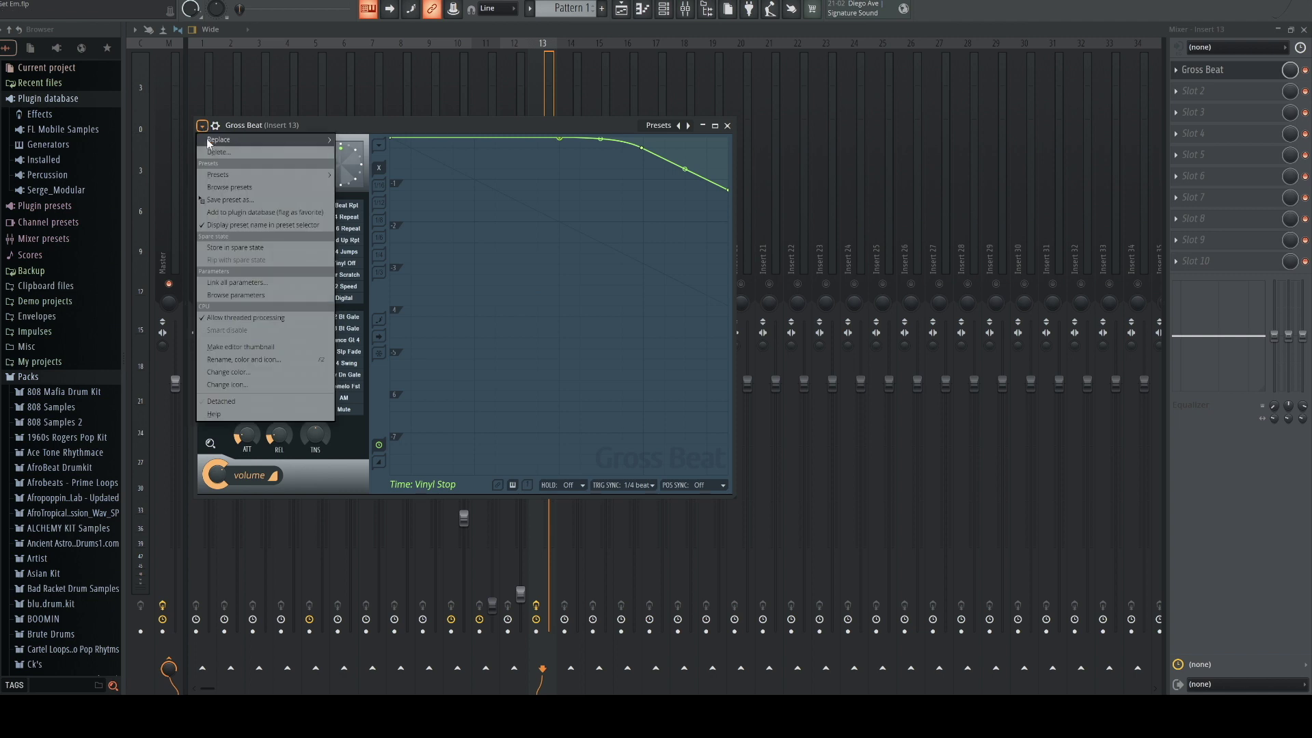
mouse_move(219, 174)
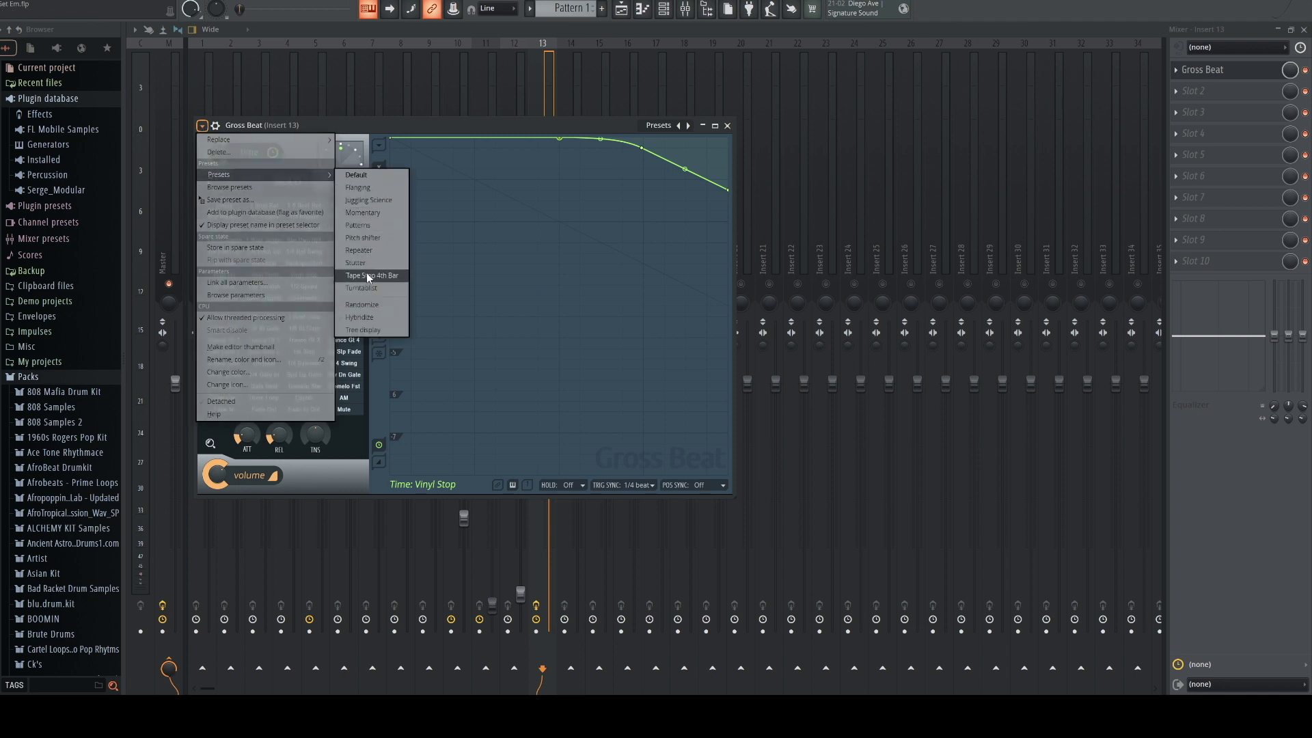
left_click(474, 122)
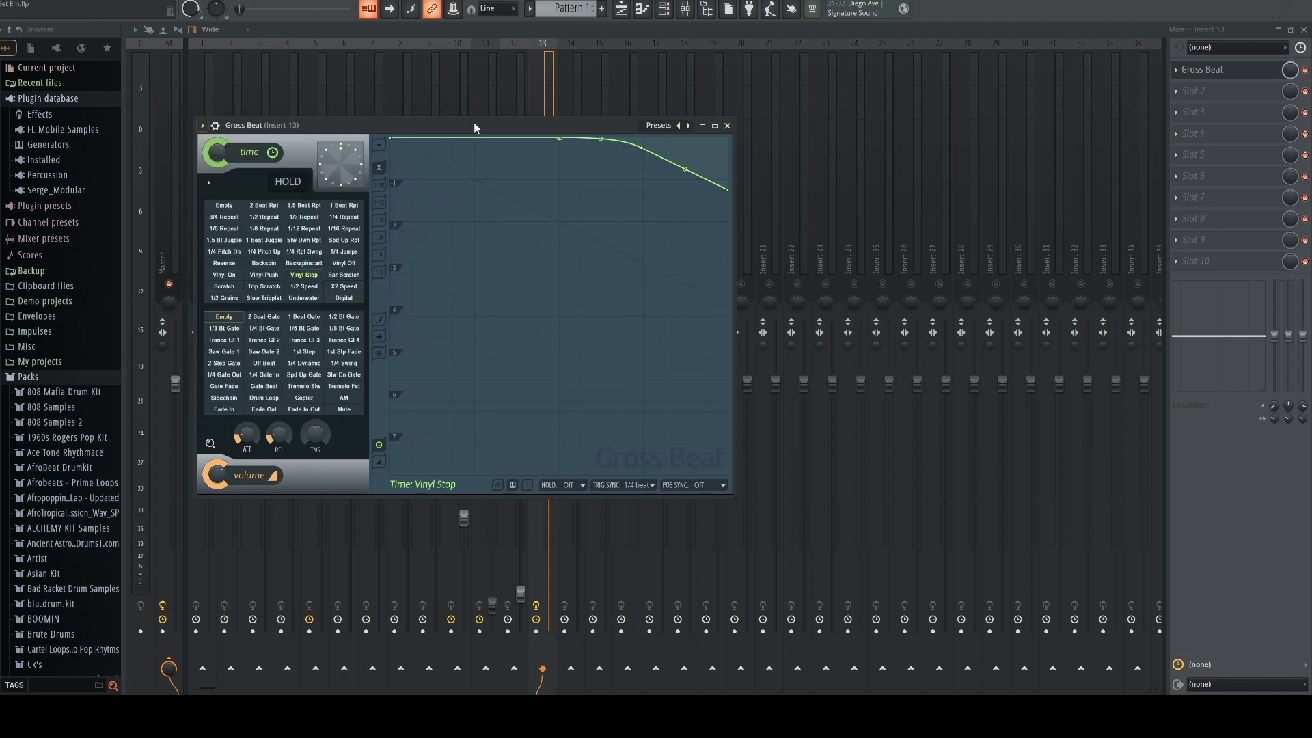